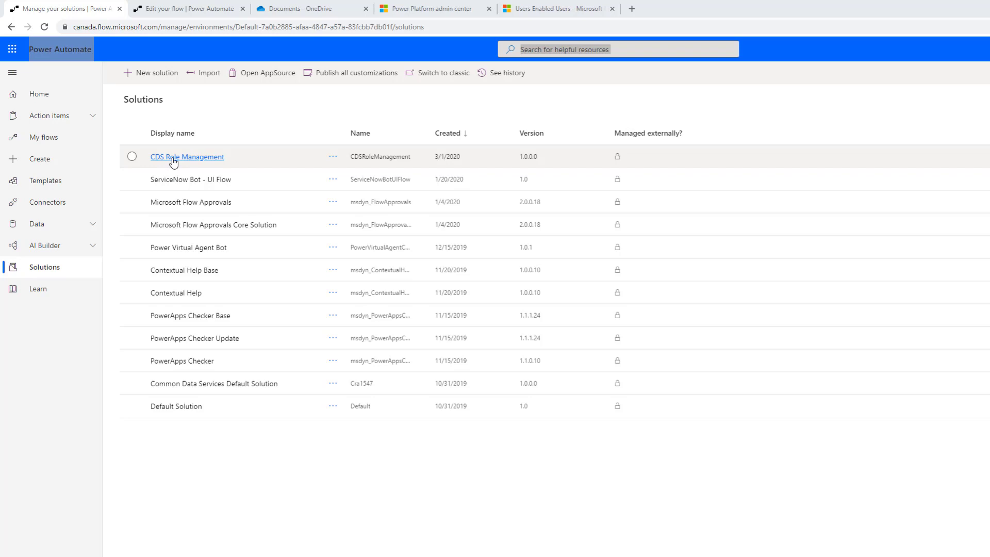
# Switch to the 'Edit your flow' tab to show the Assign CDS Security Roles flow designer
pyautogui.click(176, 9)
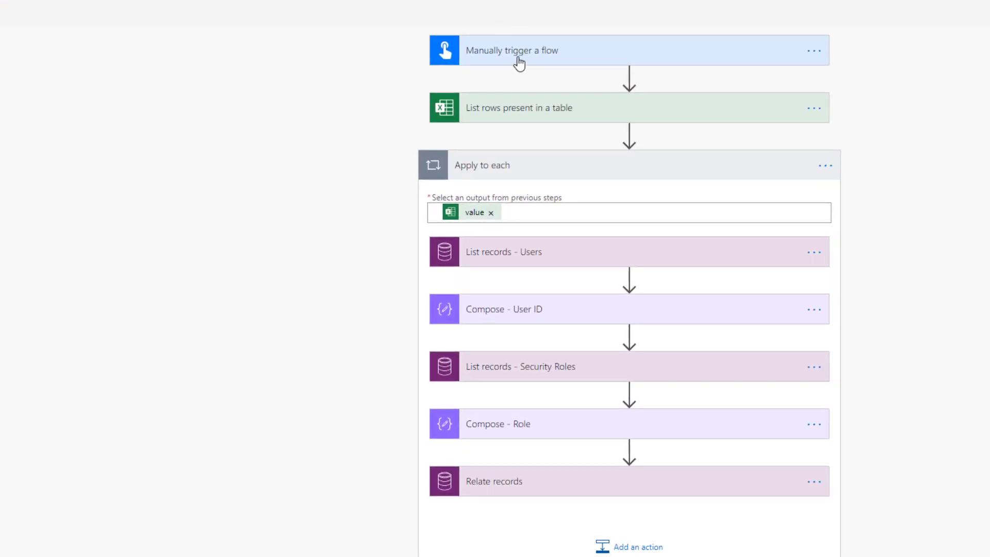
# Expand the 'Manually trigger a flow' and 'List rows present in a table' cards
pyautogui.click(519, 64)
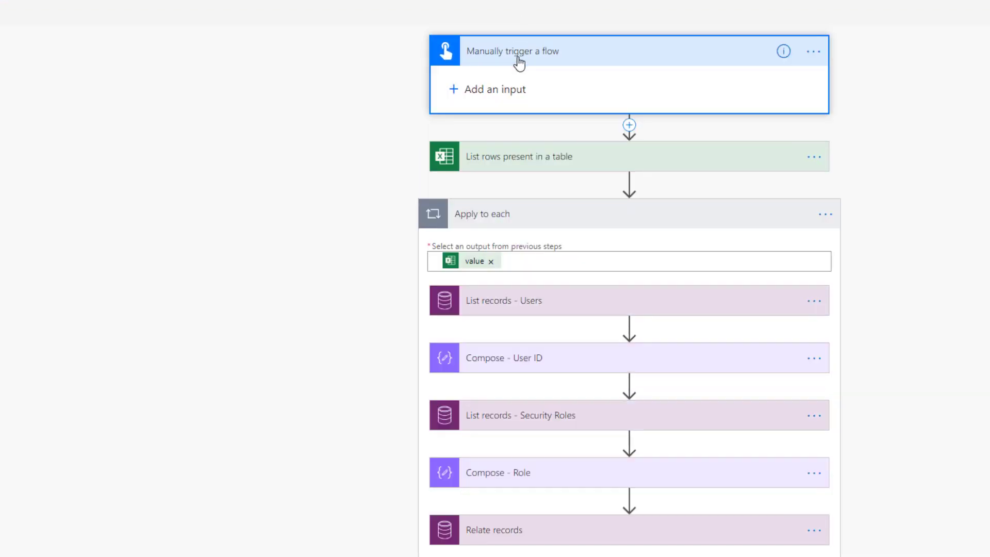
pyautogui.click(539, 157)
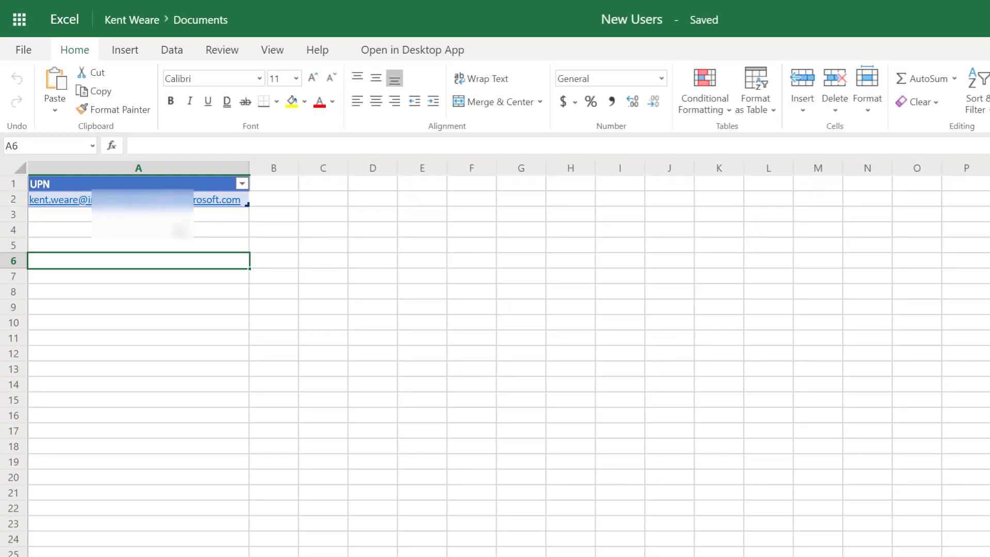
# Select an empty cell below the UPN table and browse the Data and Insert ribbon tabs
pyautogui.click(176, 230)
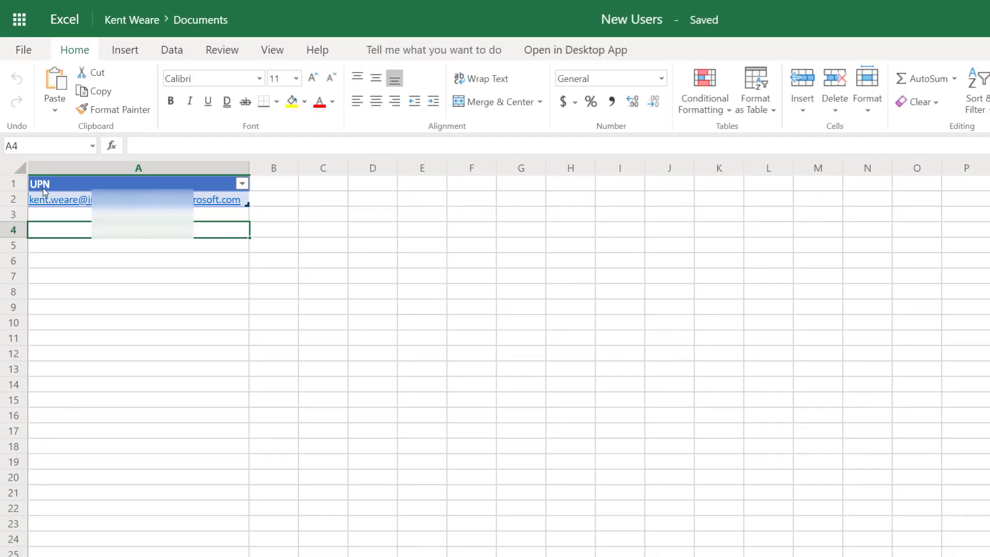
pyautogui.click(168, 52)
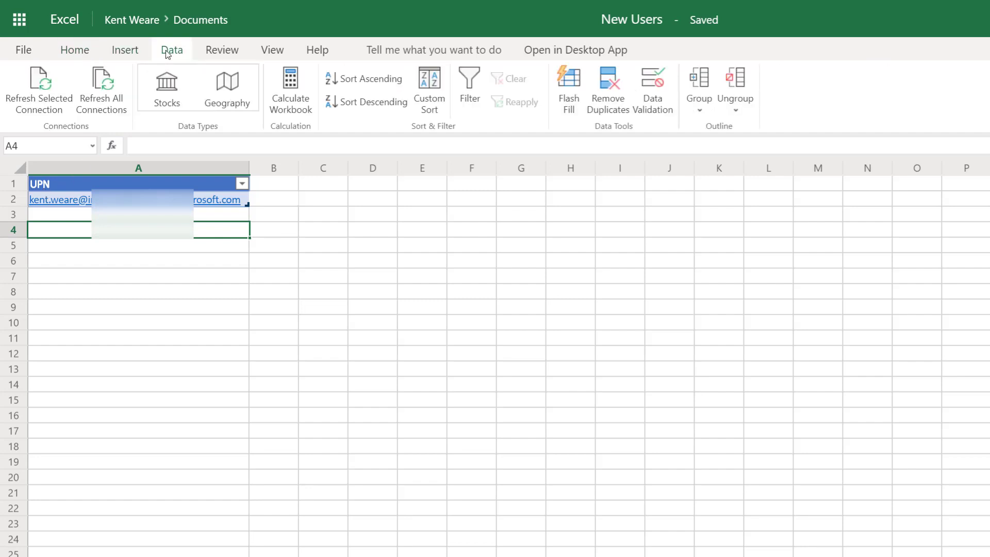
pyautogui.click(135, 50)
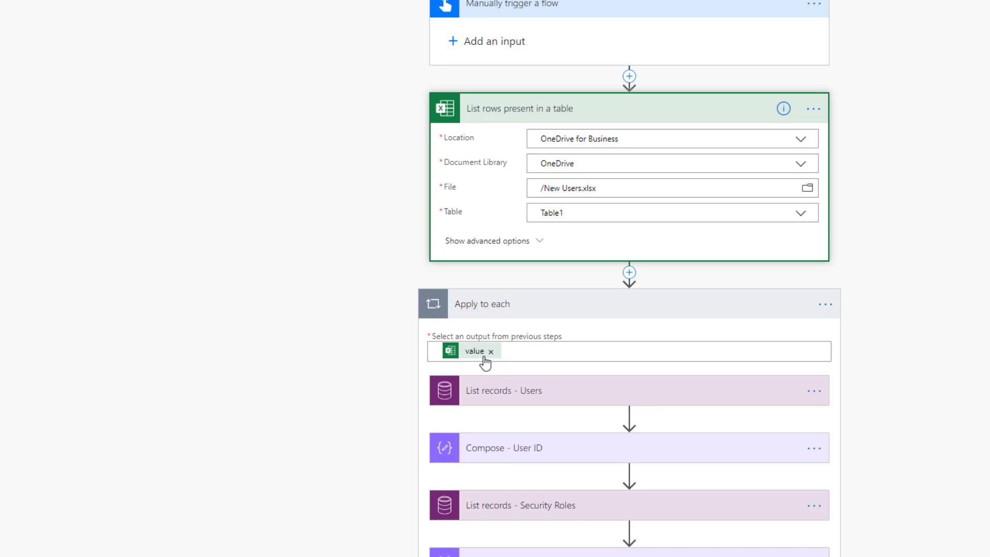
# Expand List records - Users and show its advanced options: domainname eq Excel UPN, Top Count 1
pyautogui.moveTo(468, 359)
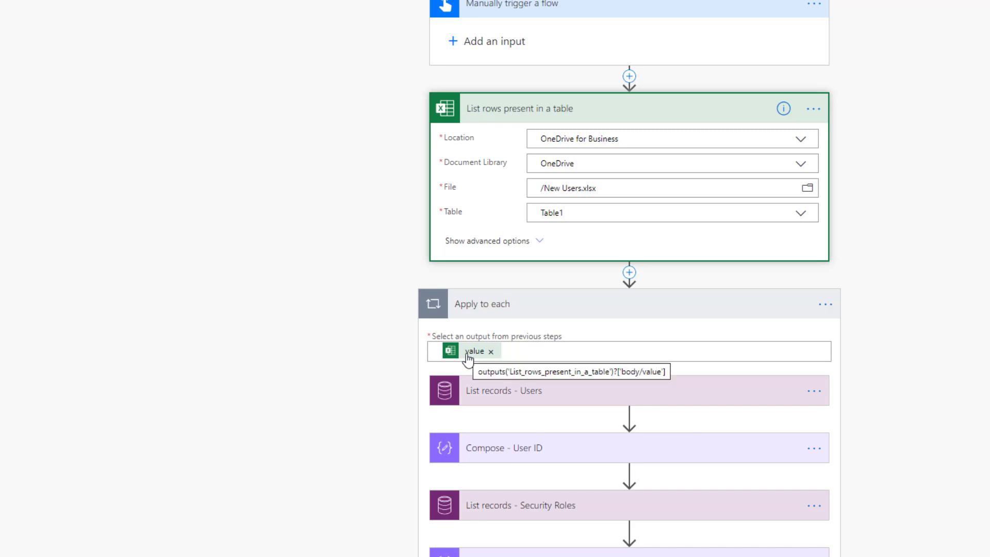
pyautogui.click(535, 391)
pyautogui.scroll(-1, 923, 490)
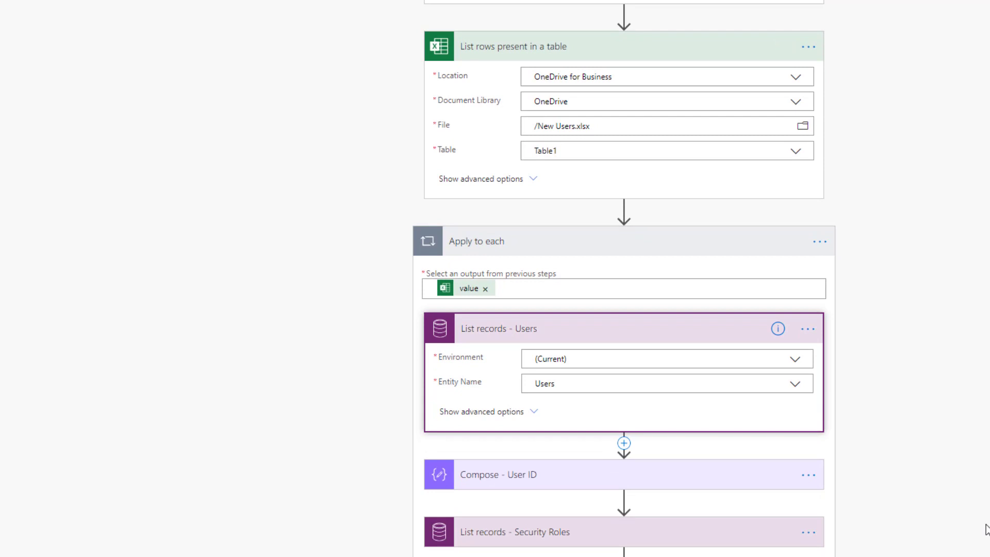
pyautogui.click(459, 411)
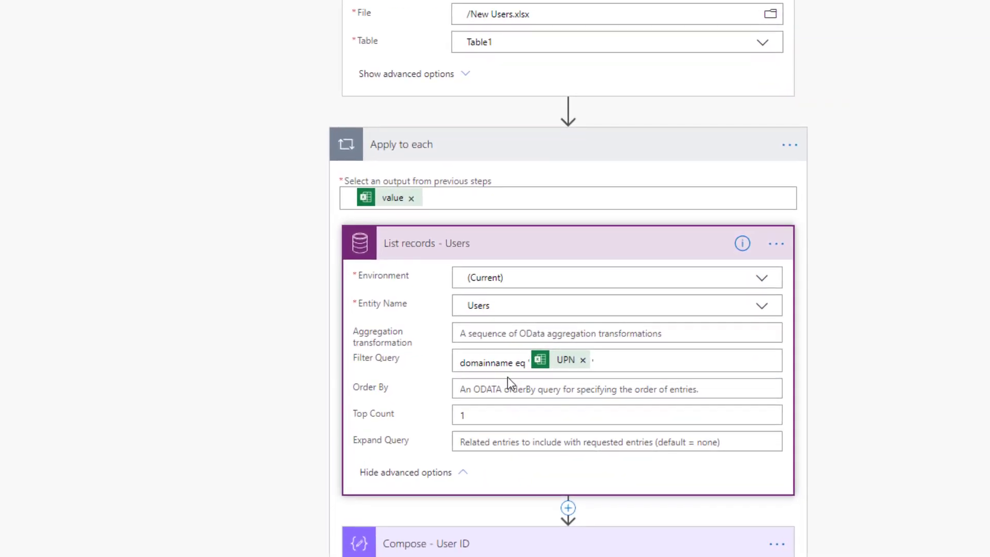
pyautogui.moveTo(553, 371)
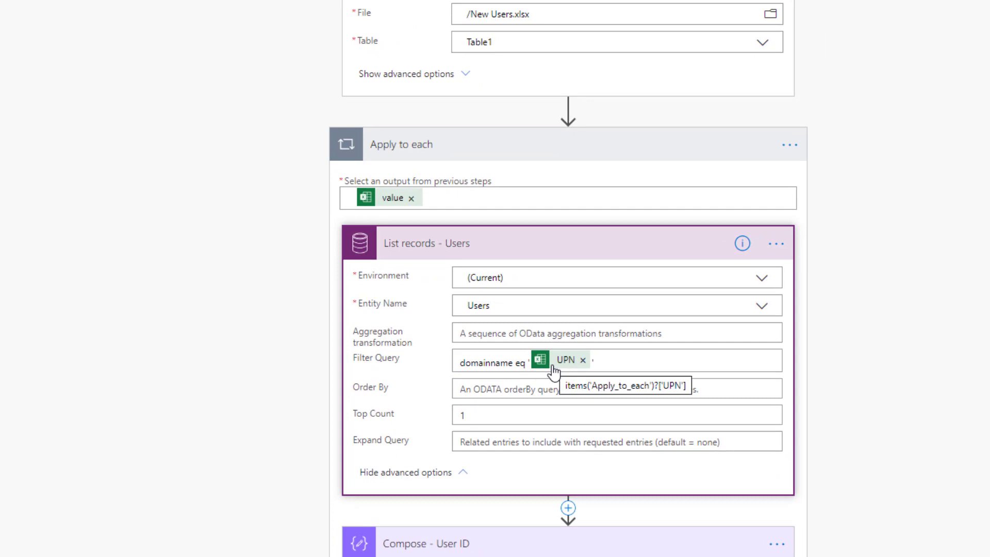
pyautogui.click(615, 359)
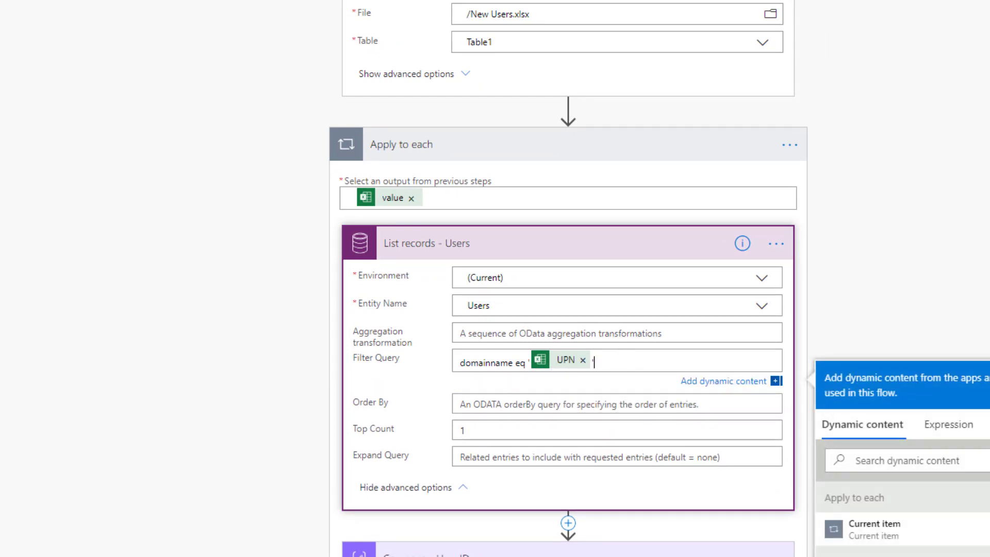
pyautogui.scroll(-3, 510, 439)
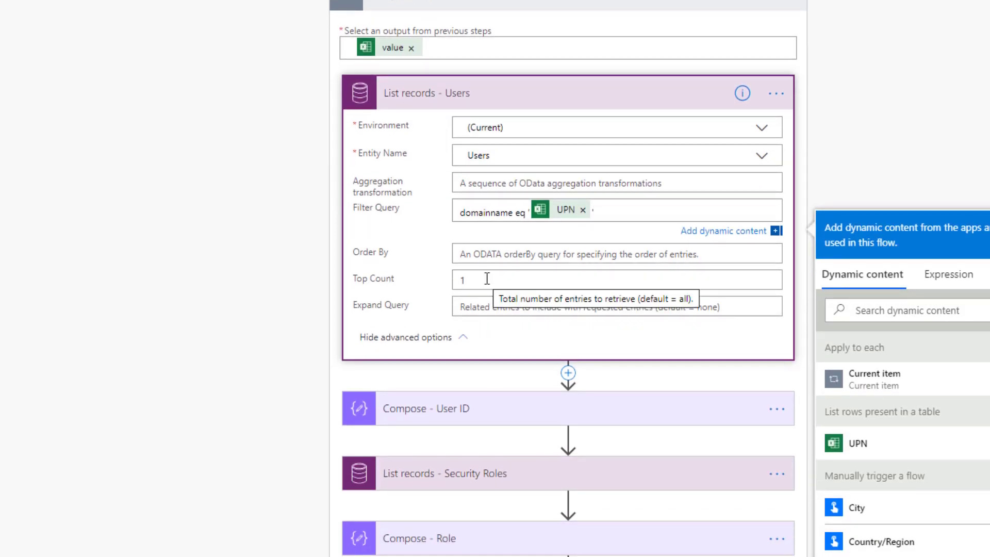
pyautogui.click(274, 306)
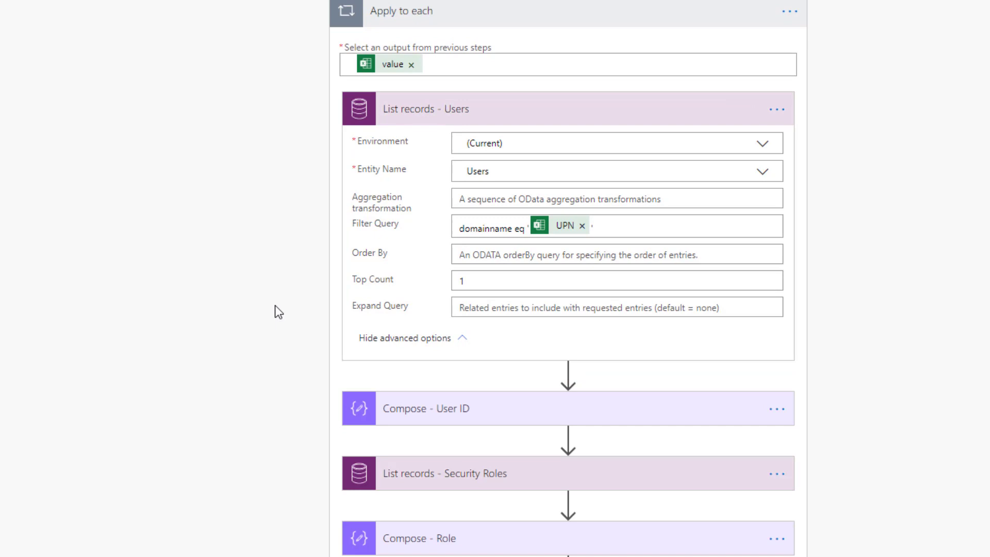
# Expand Compose - User ID to view its first(...) expression returning the user's systemuserid
pyautogui.click(409, 407)
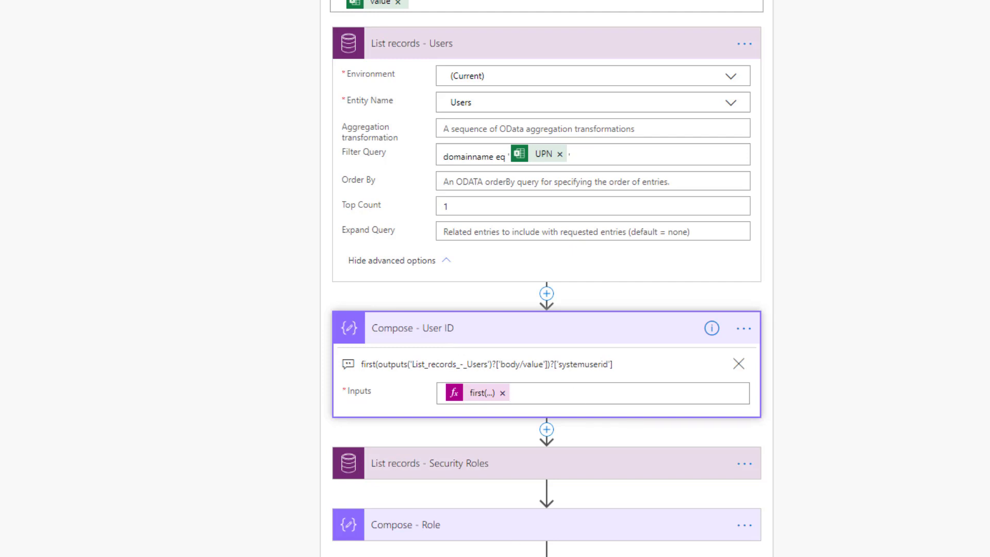
# Expand List records - Security Roles and show its filter name eq 'My Custom Role'
pyautogui.click(385, 469)
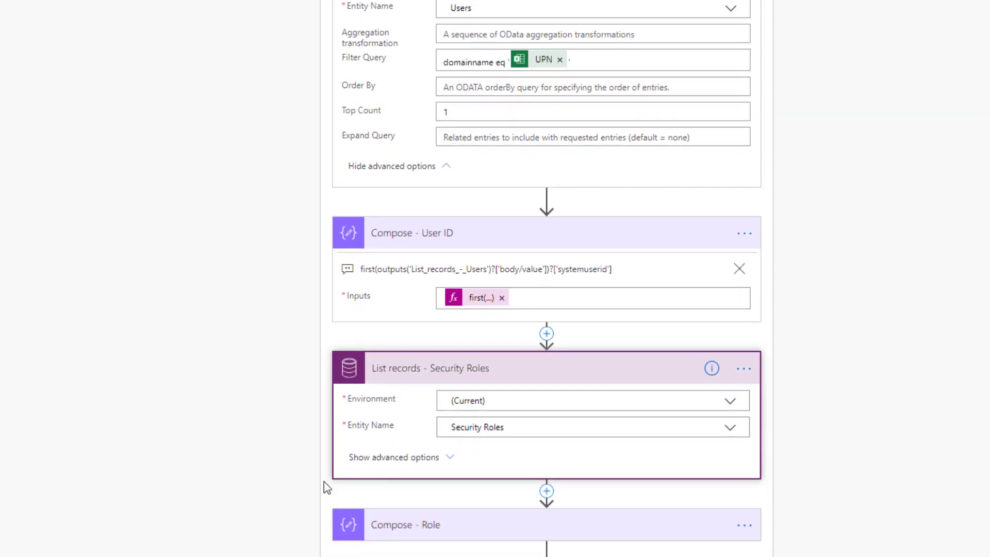
pyautogui.click(379, 461)
pyautogui.scroll(-2, 269, 469)
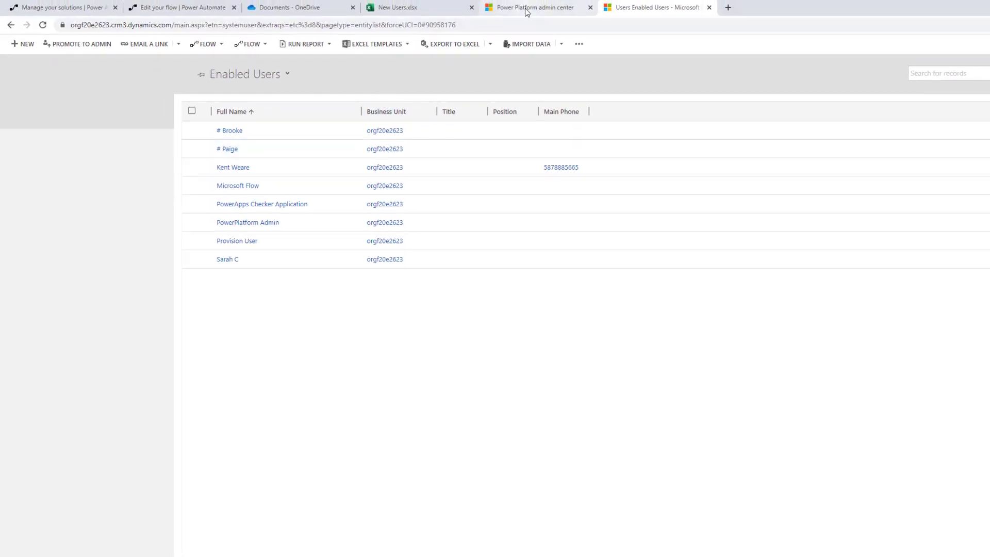
# View the Dynamics 365 Security roles list including My Custom Role, then return to the flow editor
pyautogui.click(526, 8)
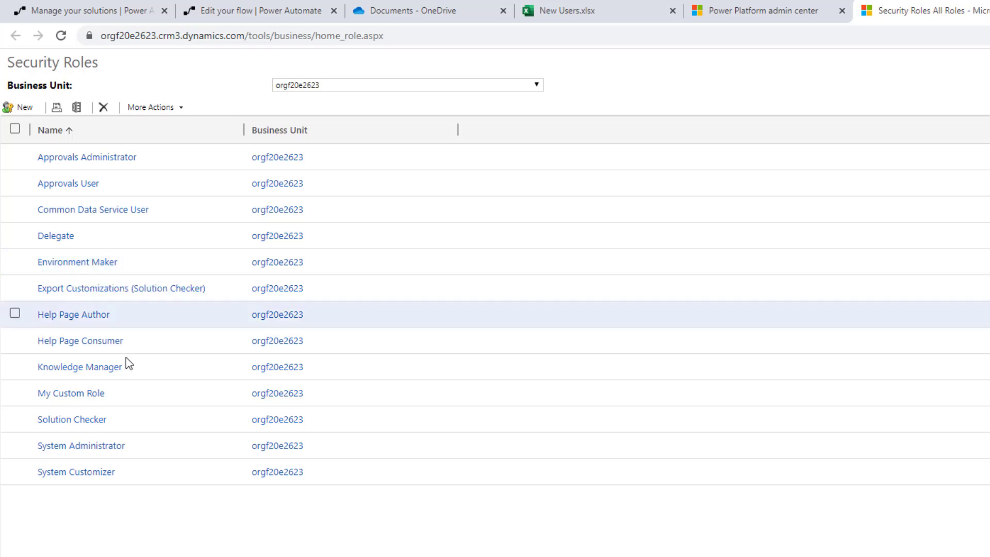
pyautogui.click(64, 447)
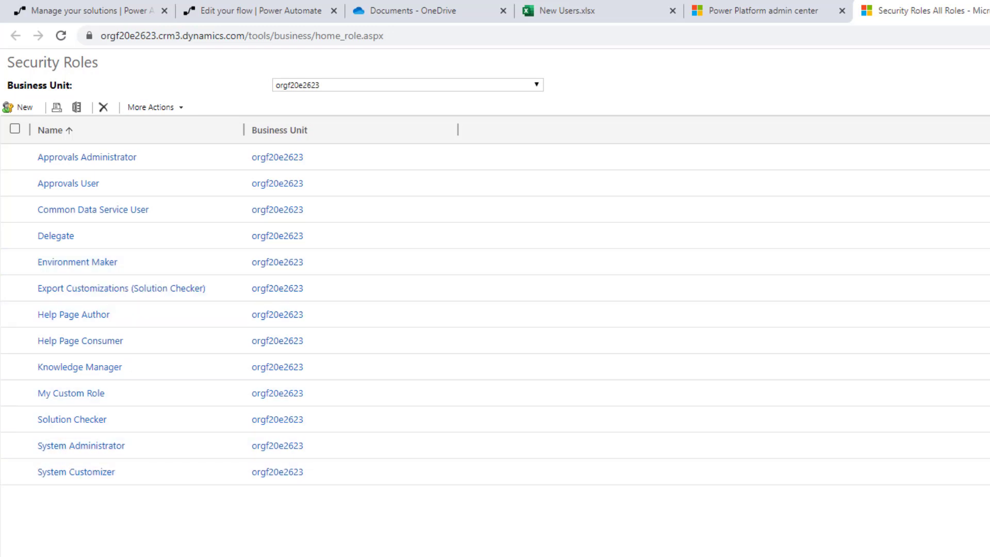
pyautogui.click(213, 8)
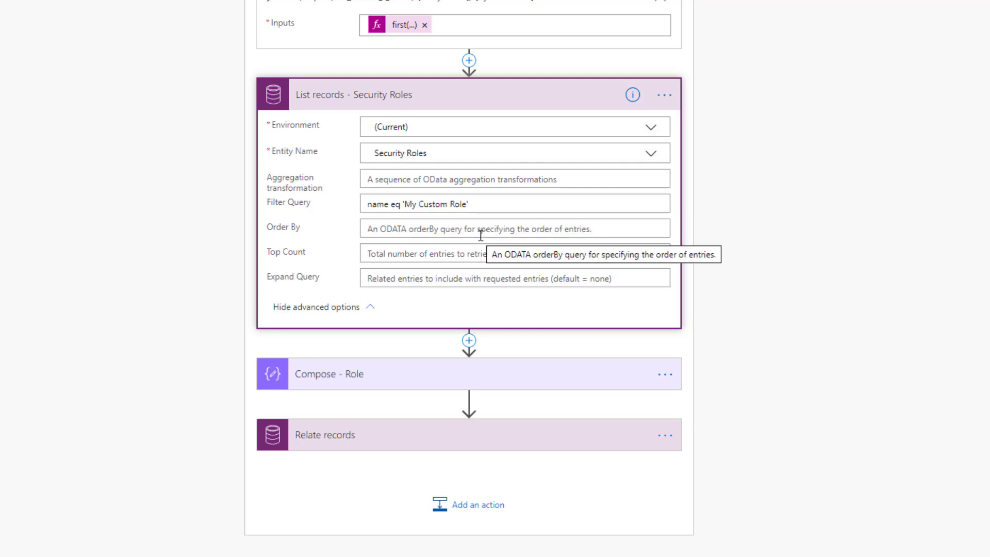
pyautogui.click(387, 377)
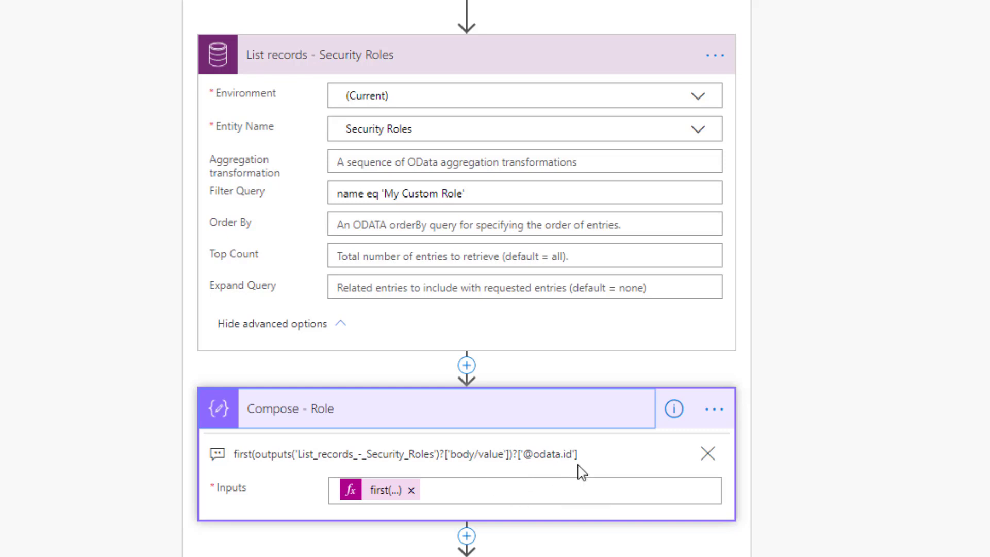
pyautogui.click(466, 493)
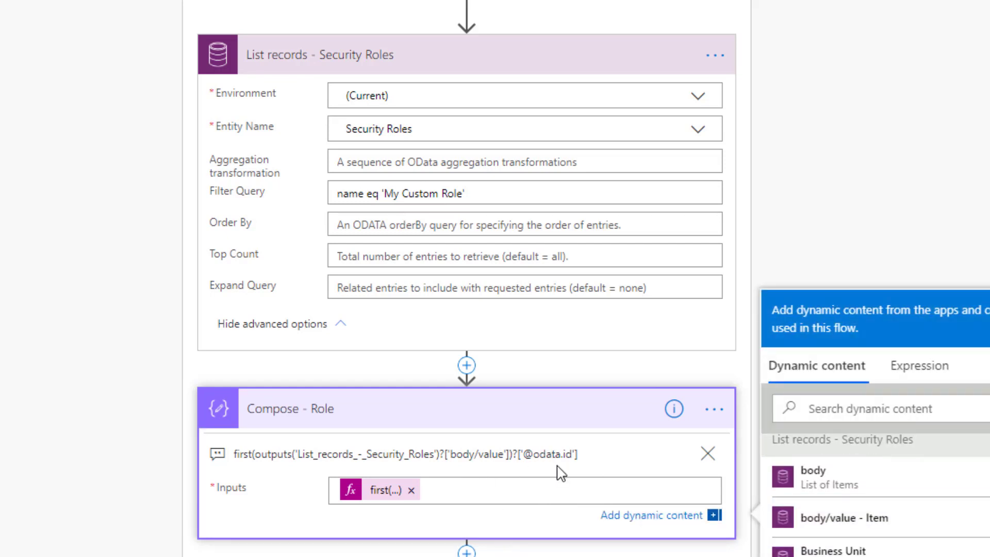
pyautogui.scroll(-10, 876, 495)
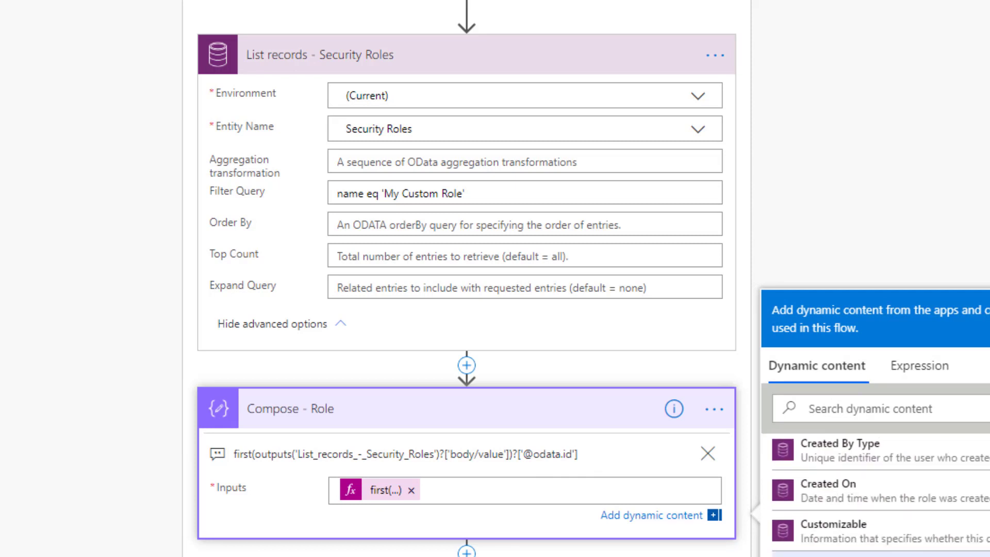
pyautogui.scroll(-2, 876, 495)
pyautogui.scroll(5, 876, 495)
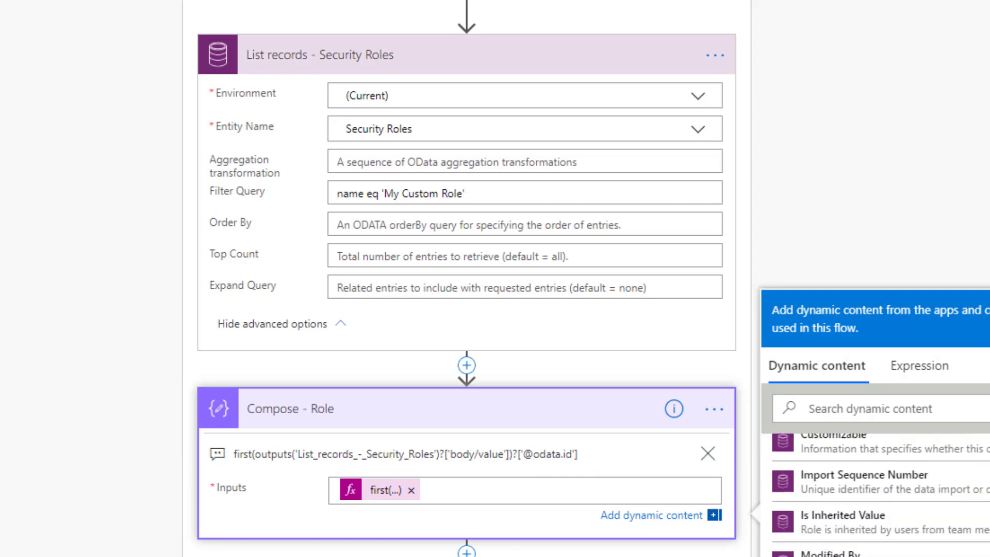
pyautogui.scroll(3, 876, 495)
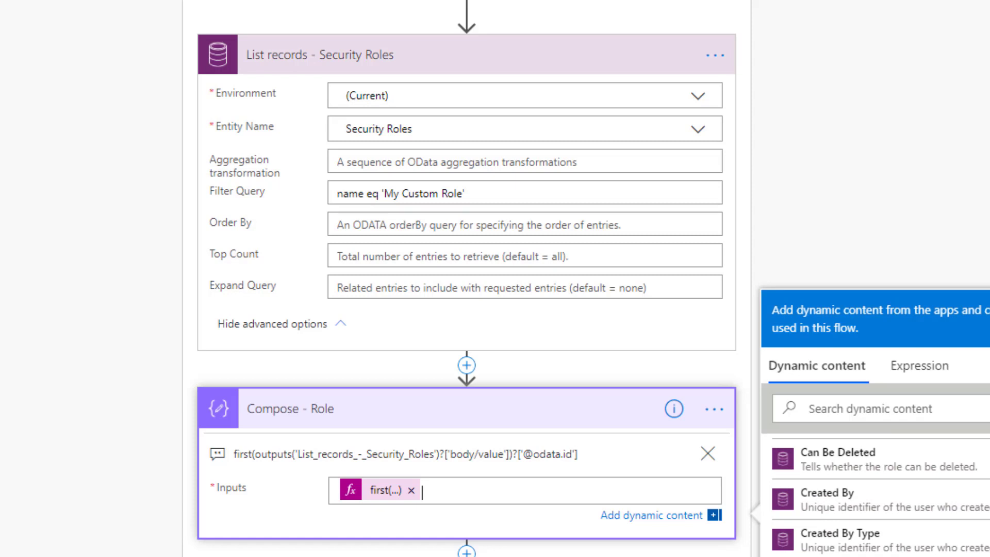
pyautogui.scroll(2, 876, 495)
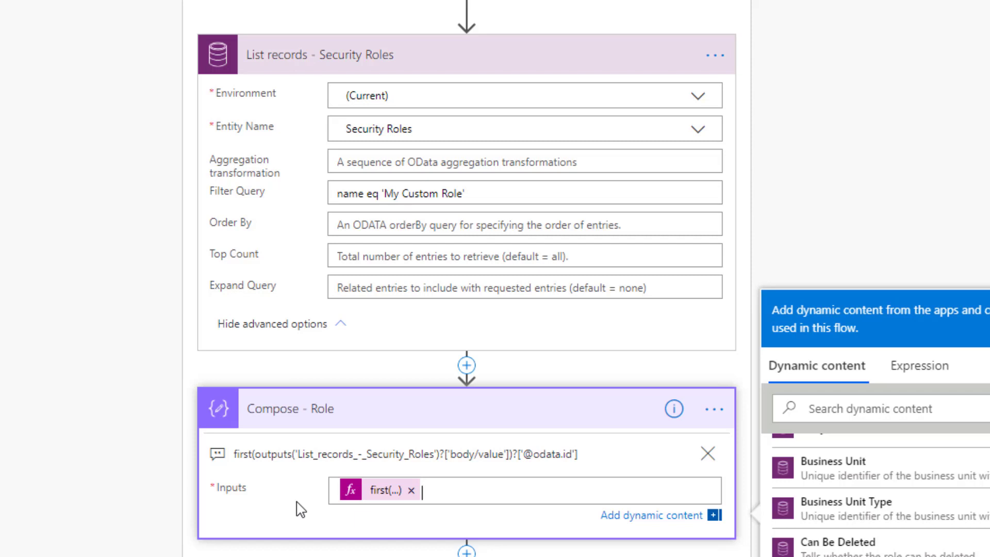
pyautogui.click(96, 522)
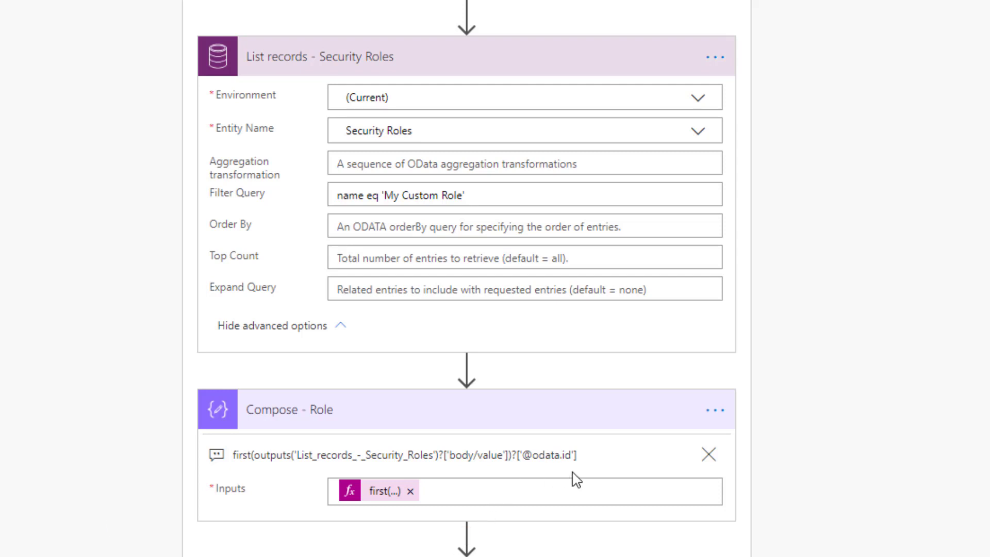
pyautogui.click(544, 483)
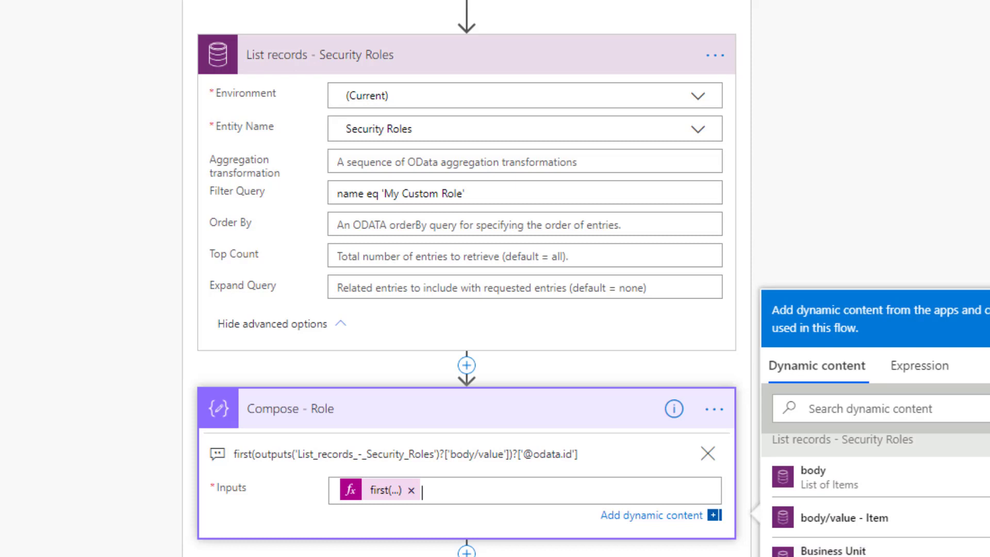
pyautogui.press('Escape')
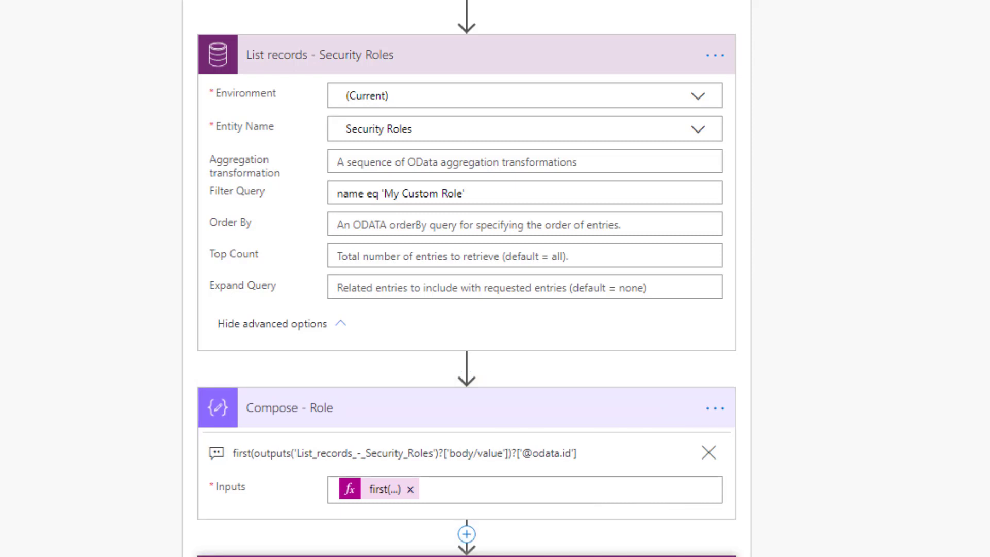
# Scroll down to the Relate records step below Compose - Role
pyautogui.scroll(-3, 466, 279)
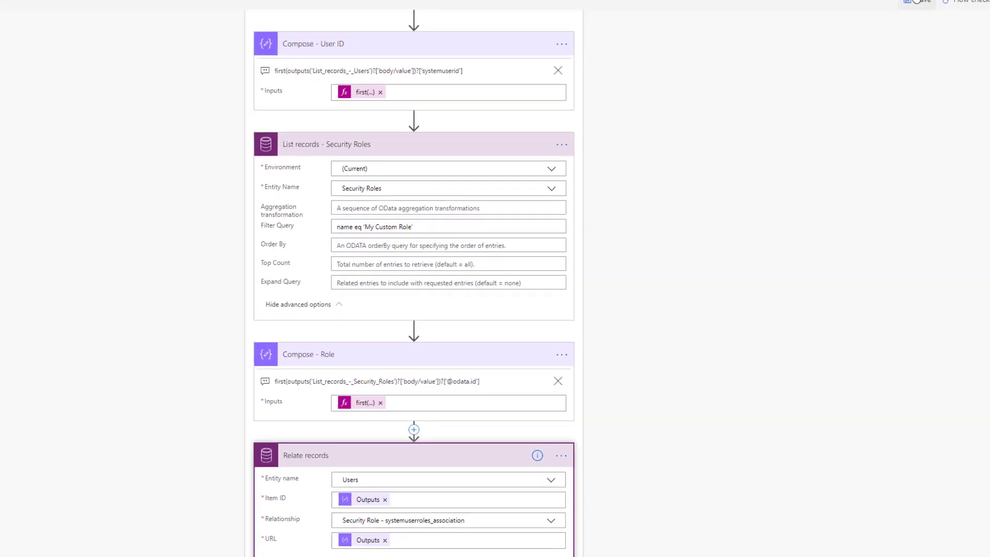
pyautogui.click(864, 32)
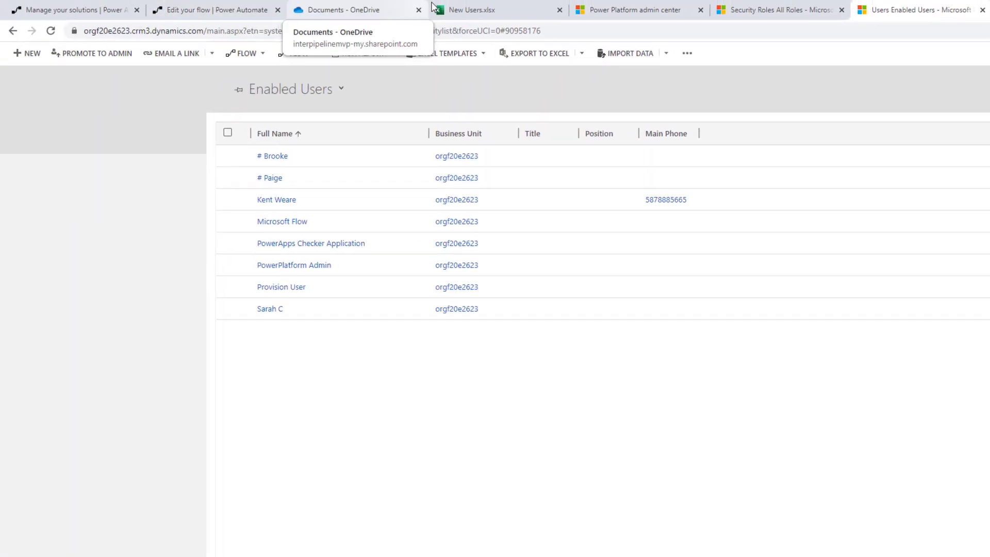
pyautogui.click(433, 7)
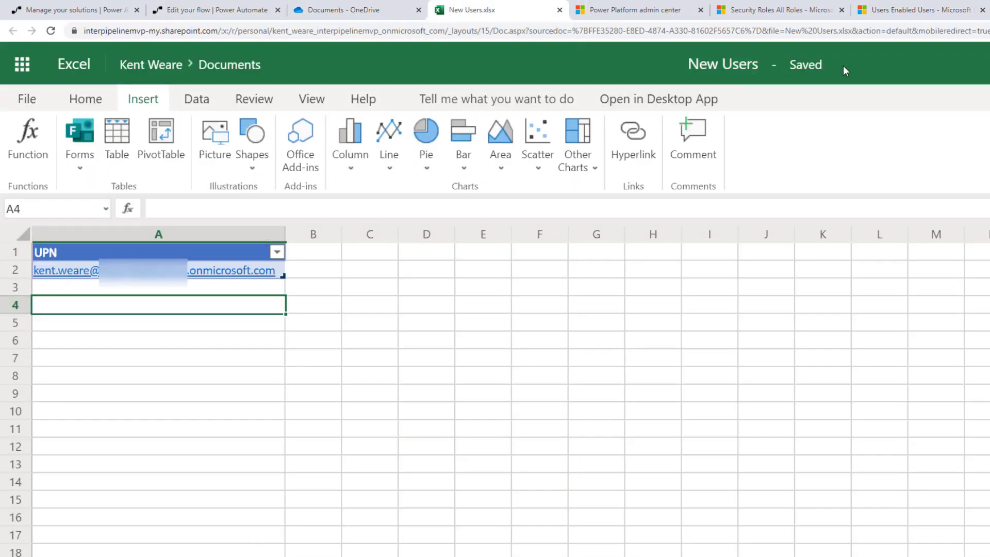
pyautogui.click(899, 11)
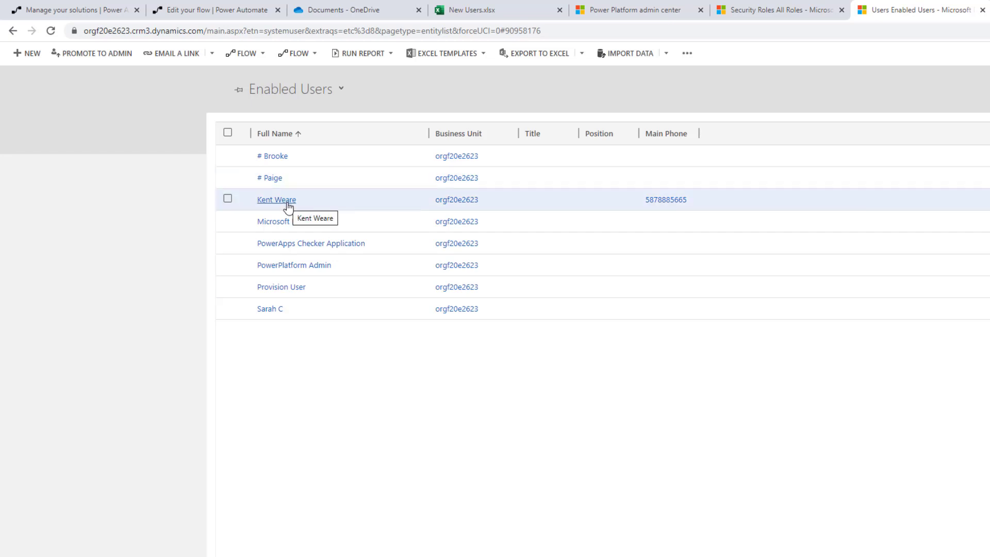
pyautogui.click(227, 198)
pyautogui.click(369, 54)
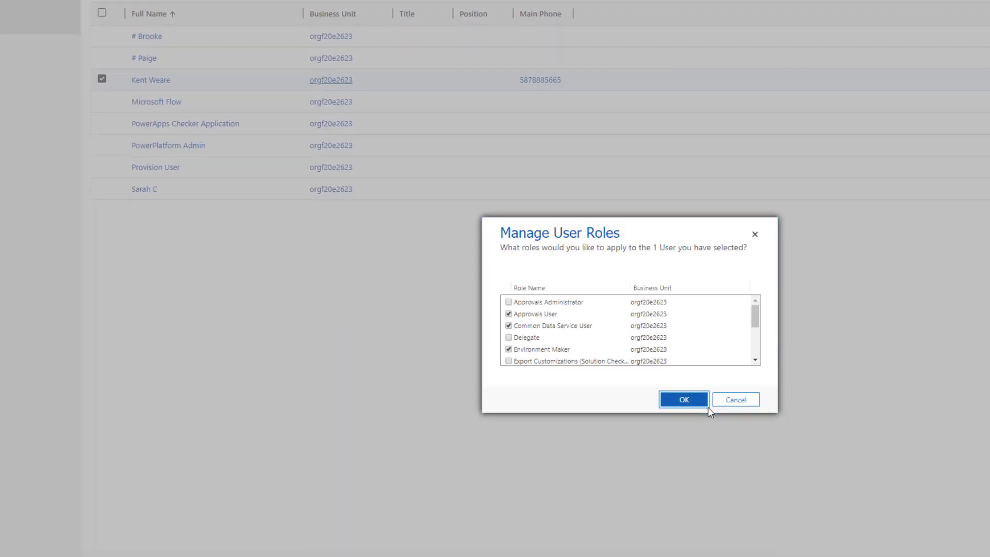
pyautogui.moveTo(755, 316); pyautogui.dragTo(709, 347)
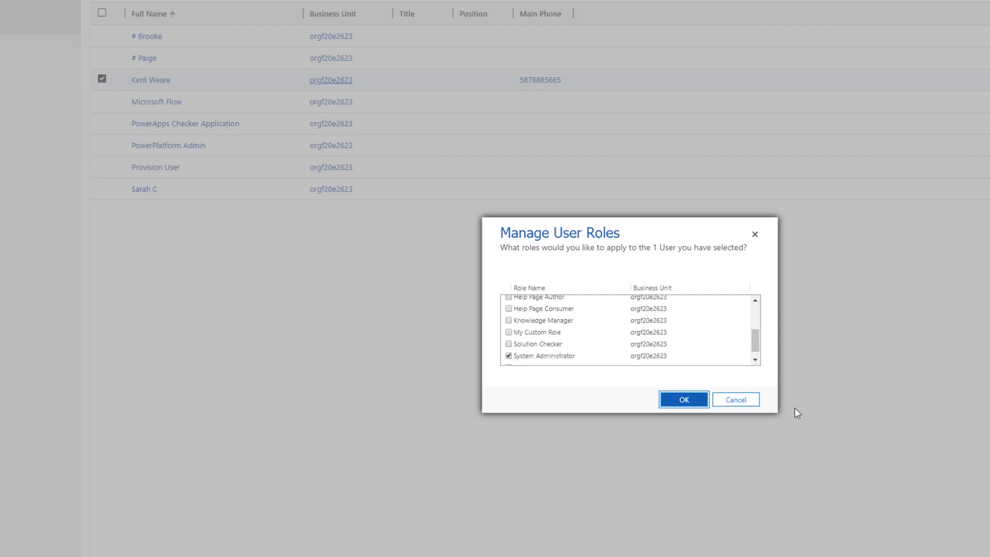
pyautogui.click(739, 400)
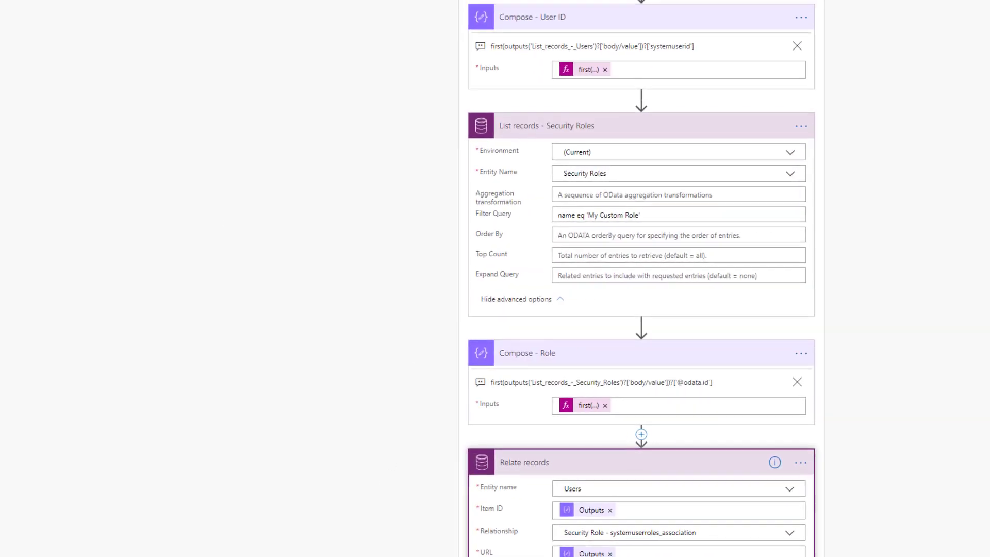
# Test the flow using 'I'll perform the trigger action' and run it
pyautogui.click(961, 8)
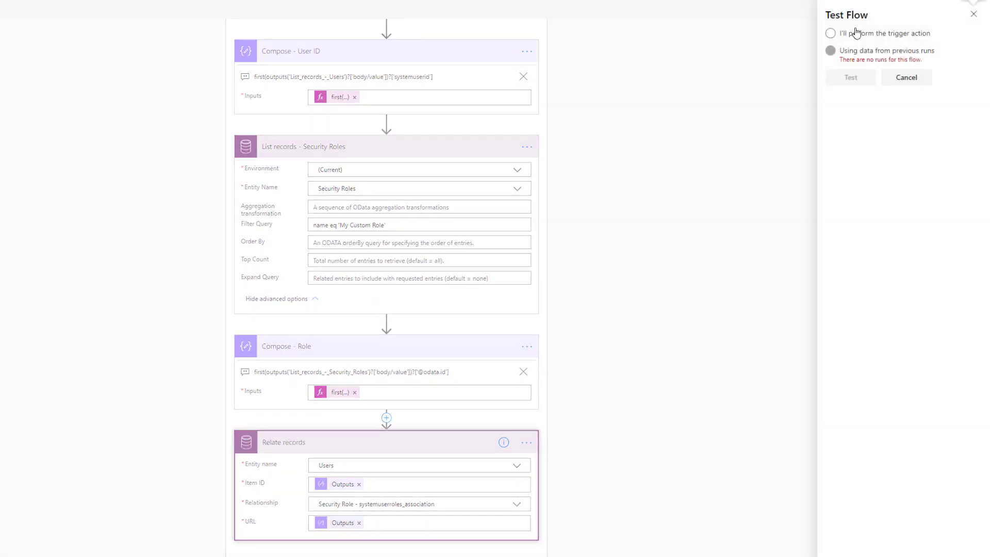
pyautogui.click(853, 34)
pyautogui.click(850, 79)
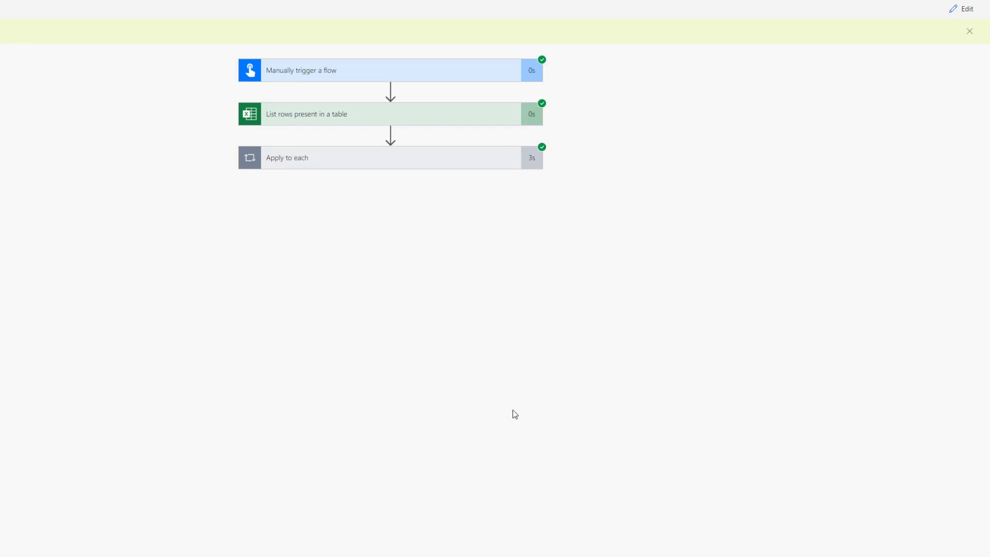
# Expand the Apply to each loop and select the user ID GUID in Compose - User ID's output
pyautogui.click(335, 158)
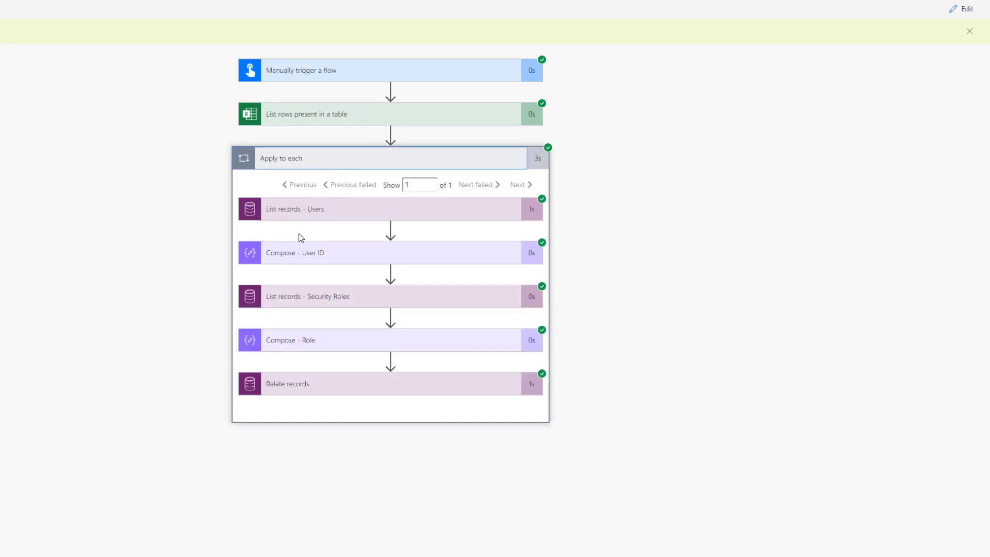
pyautogui.click(301, 254)
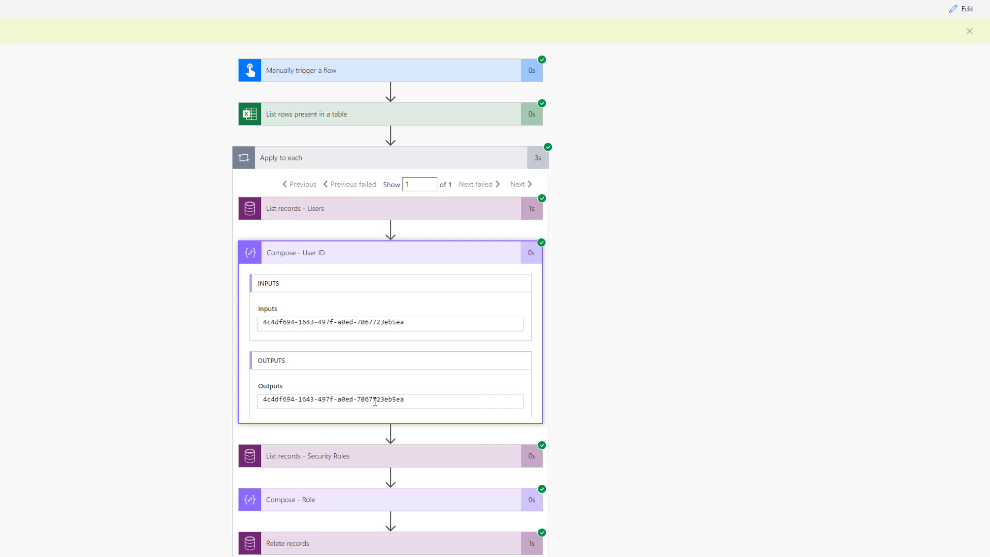
pyautogui.moveTo(413, 400); pyautogui.dragTo(263, 399)
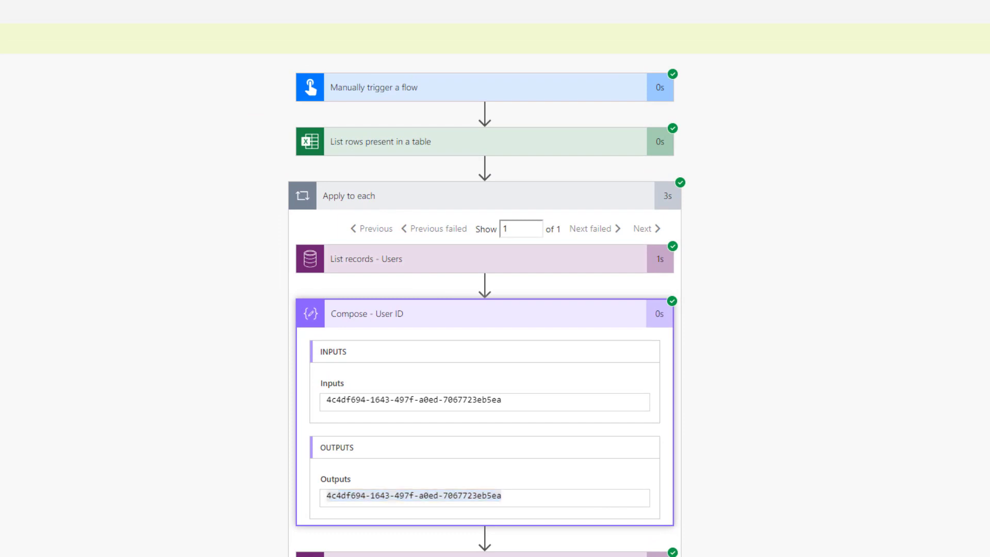
pyautogui.scroll(-3, 479, 310)
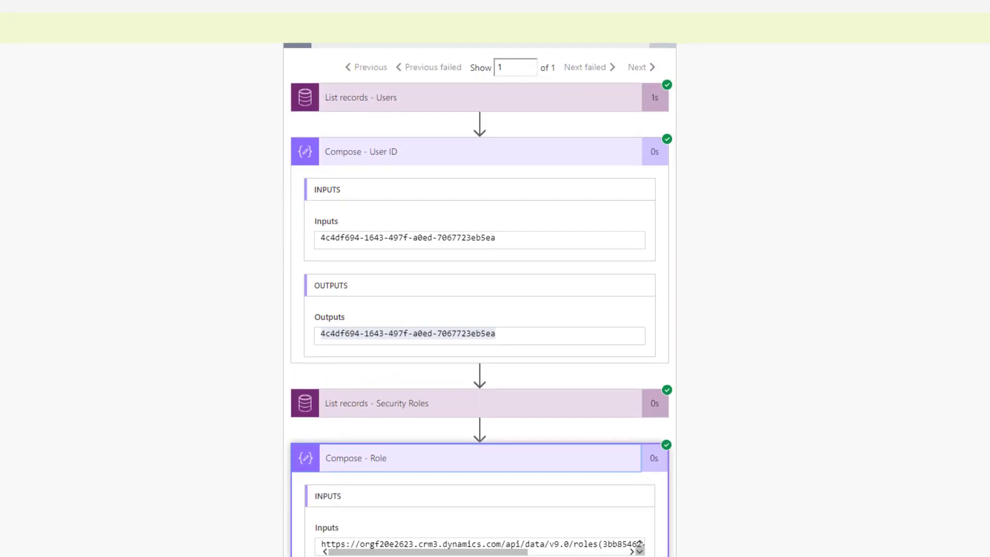
pyautogui.scroll(-3, 485, 528)
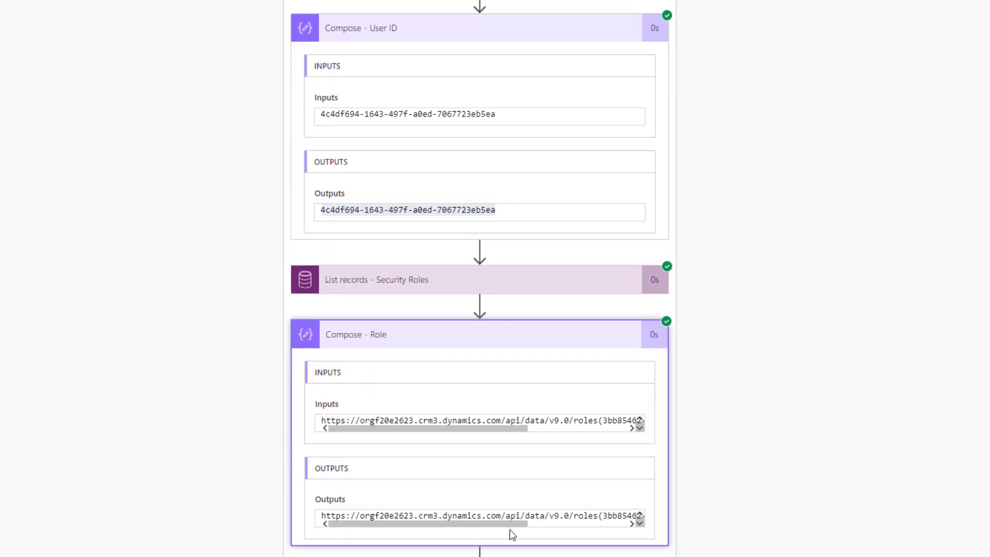
# Compare the role GUID in Compose - Role with the Item ID GUID in Relate records
pyautogui.moveTo(508, 526); pyautogui.dragTo(570, 533)
pyautogui.moveTo(442, 520)
pyautogui.mouseDown()
pyautogui.moveTo(514, 530)
pyautogui.moveTo(612, 512)
pyautogui.moveTo(590, 524)
pyautogui.moveTo(443, 531)
pyautogui.mouseUp()
pyautogui.click(371, 516)
pyautogui.scroll(-5, 169, 532)
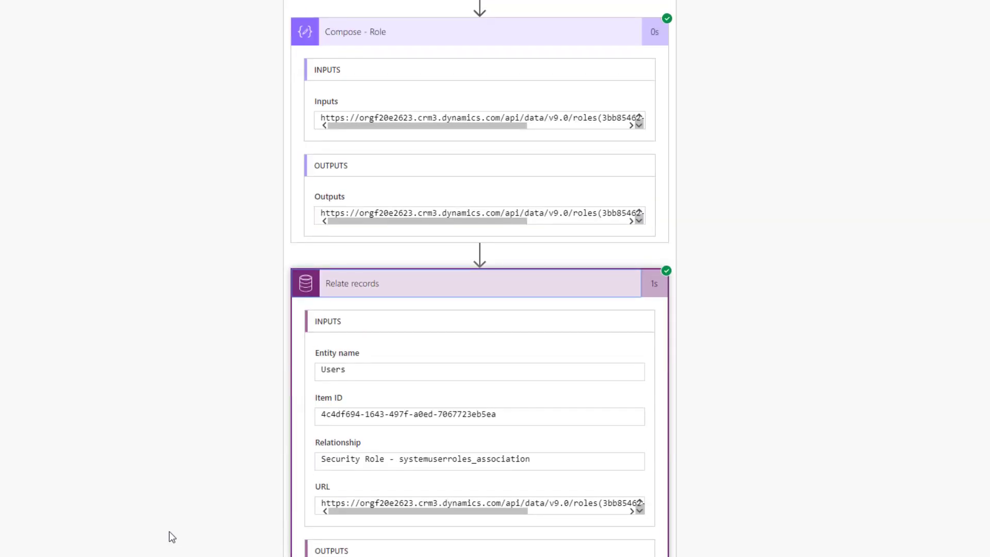
pyautogui.moveTo(503, 414); pyautogui.dragTo(309, 427)
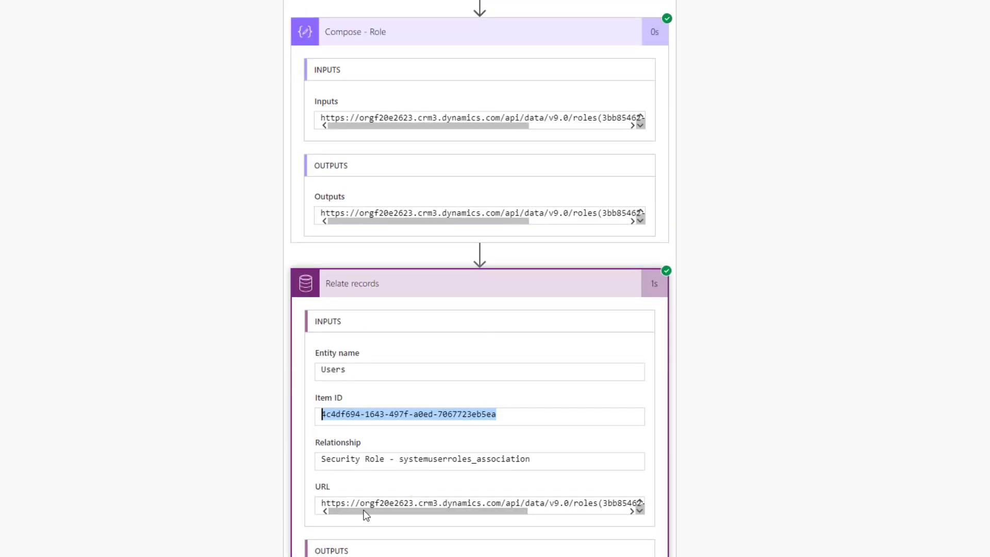
pyautogui.moveTo(365, 510); pyautogui.dragTo(526, 510)
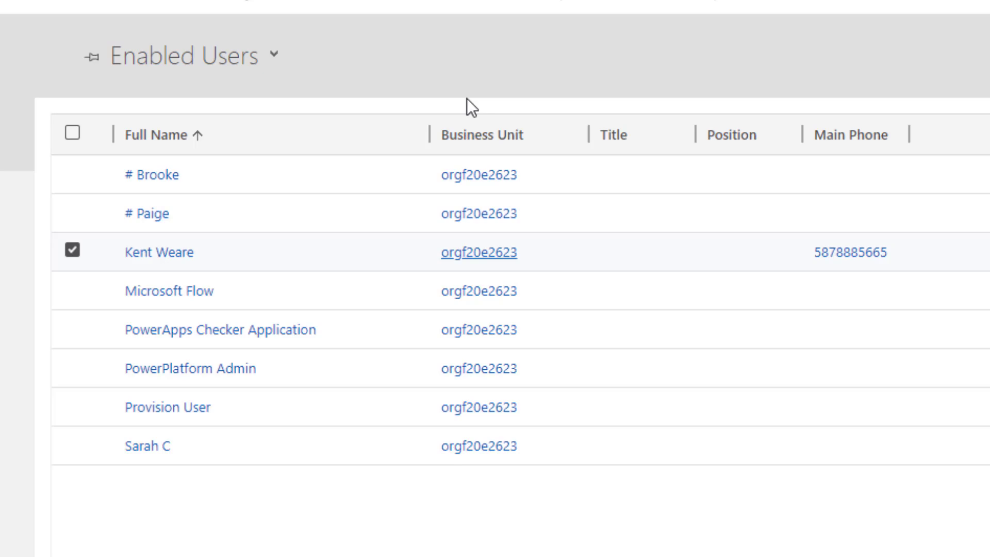
# Open Manage Roles for the selected user and scroll down the role list to My Custom Role
pyautogui.click(278, 0)
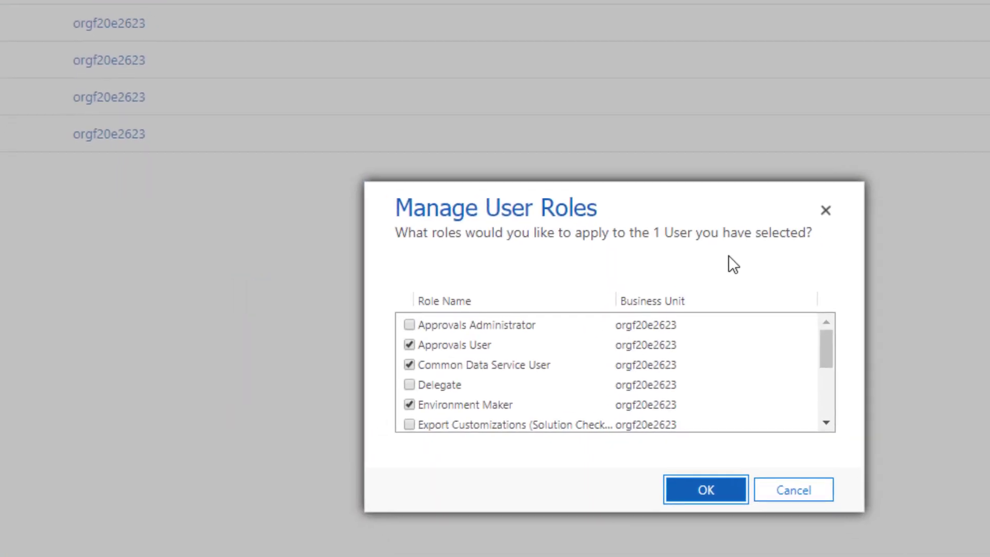
pyautogui.click(819, 416)
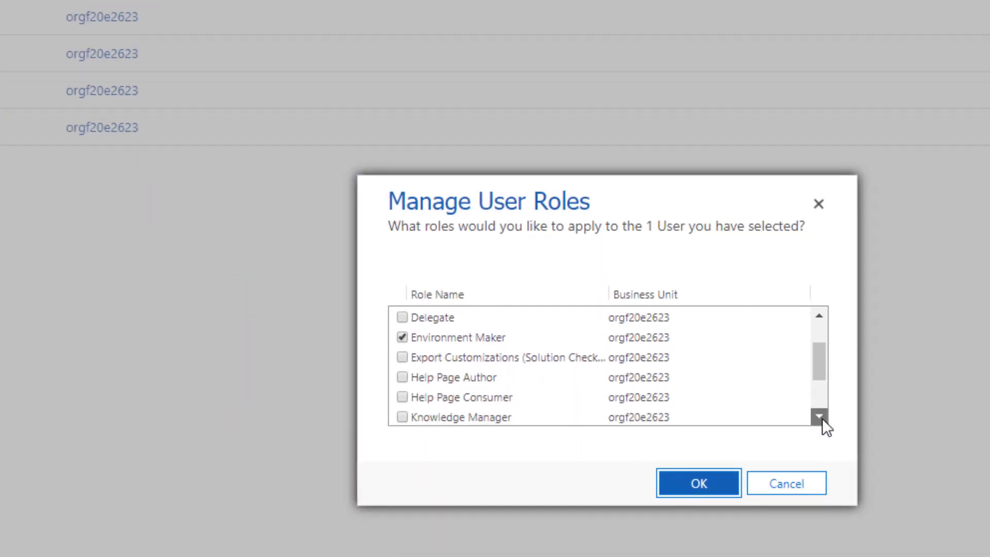